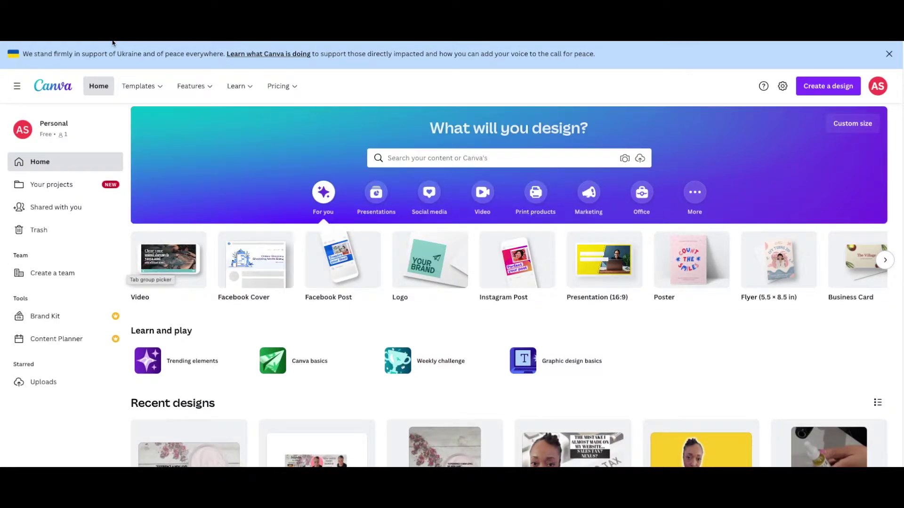
Download the "Copy of Satisfaction" logo design as a PNG and put the downloaded file on the desktop
scroll(69, 182, down, 1)
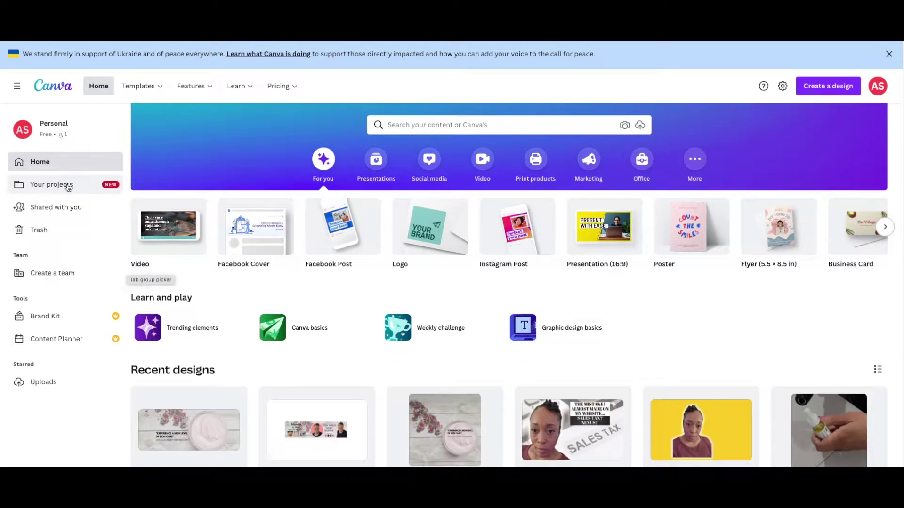
scroll(68, 187, down, 3)
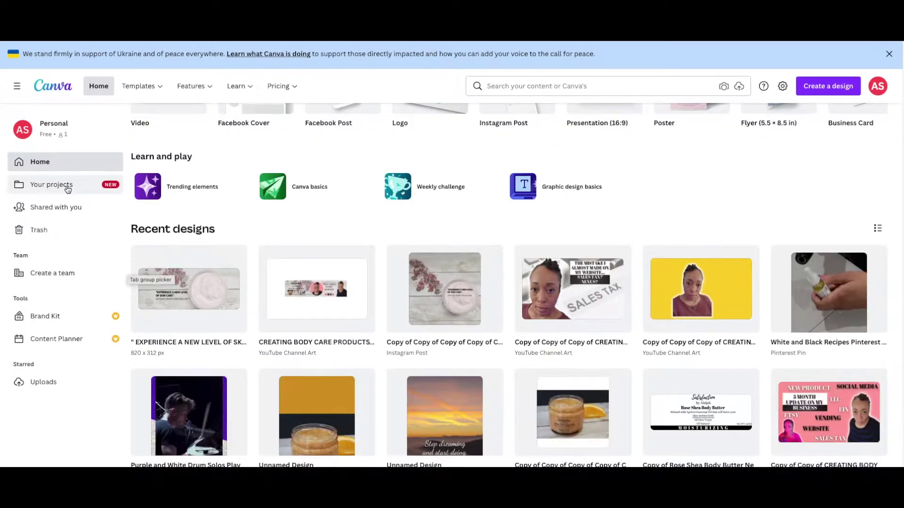
scroll(68, 189, down, 5)
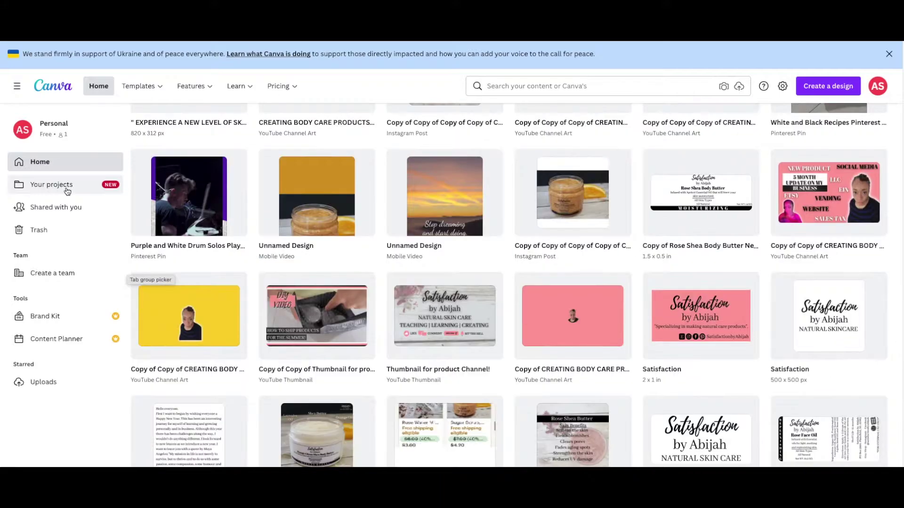
scroll(67, 190, down, 1)
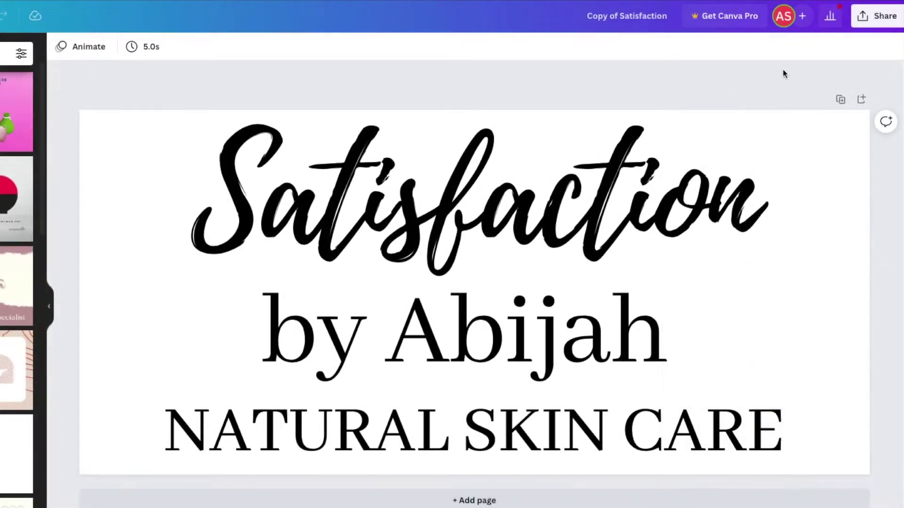
click(879, 17)
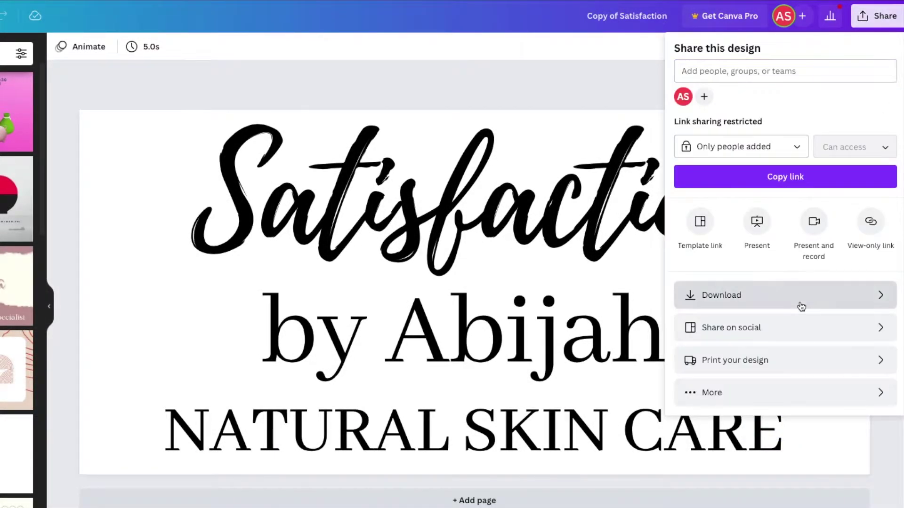
click(800, 304)
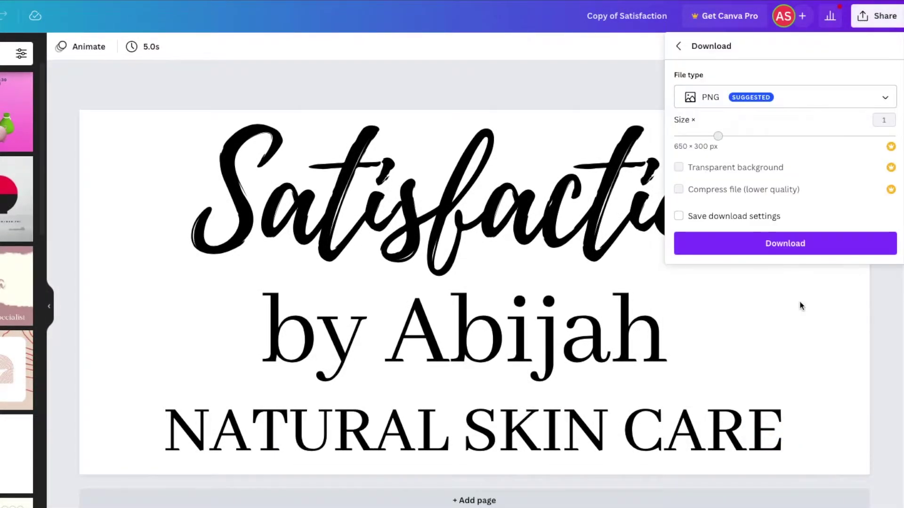
click(765, 245)
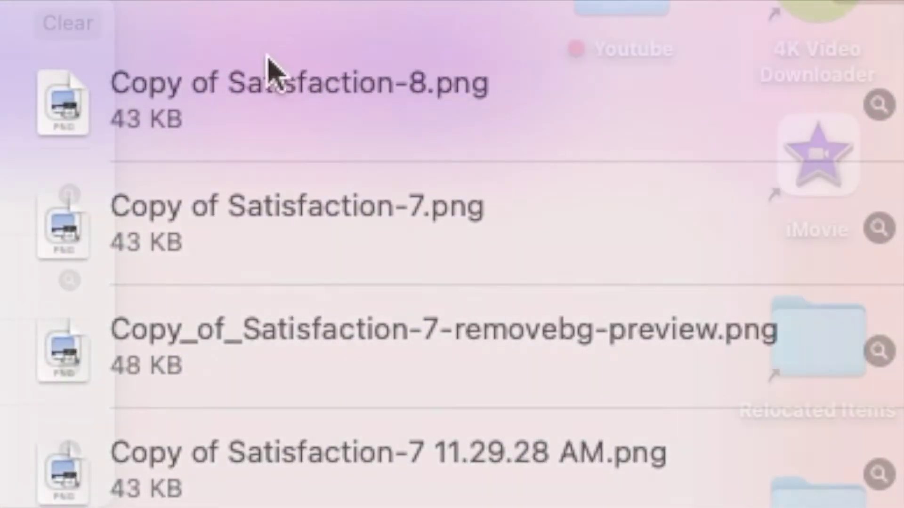
drag(268, 67, 570, 162)
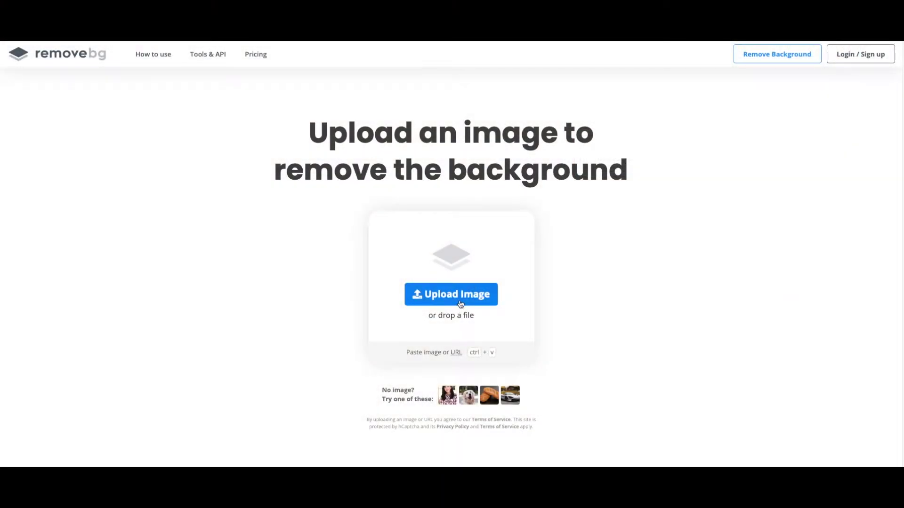
Remove the background from Copy of Satisfaction-8.png in remove.bg and save the resulting preview image to the desktop
click(460, 304)
click(546, 163)
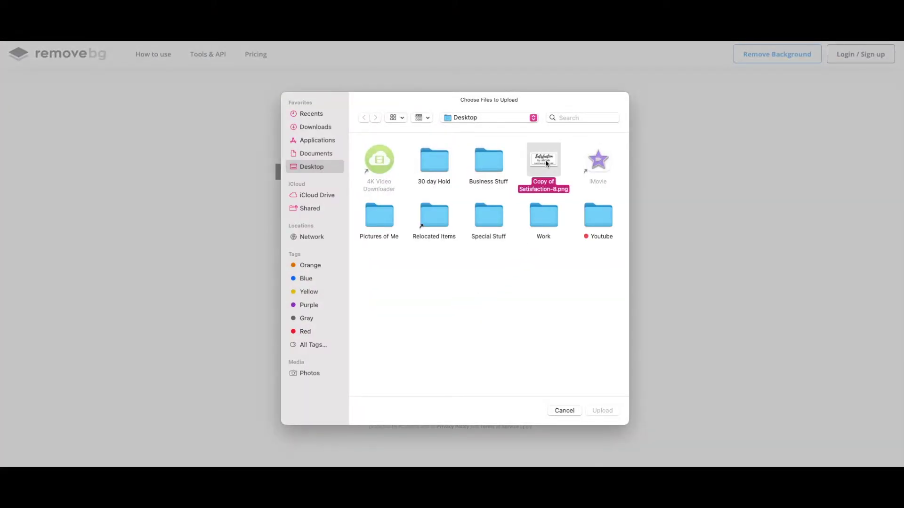
click(603, 411)
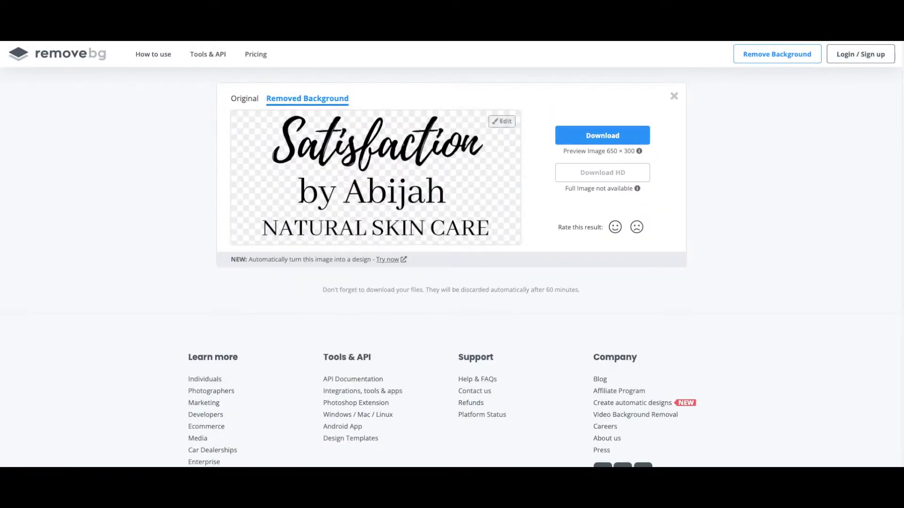
click(589, 135)
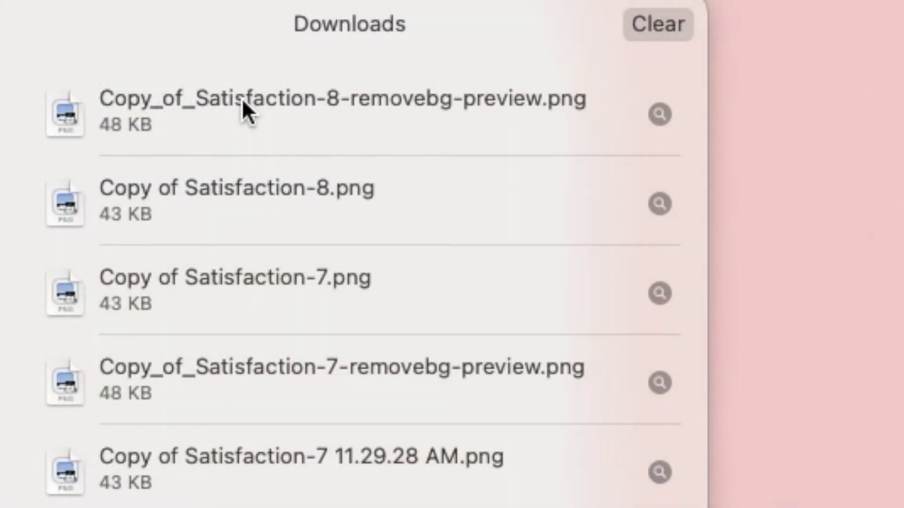
drag(243, 101, 522, 346)
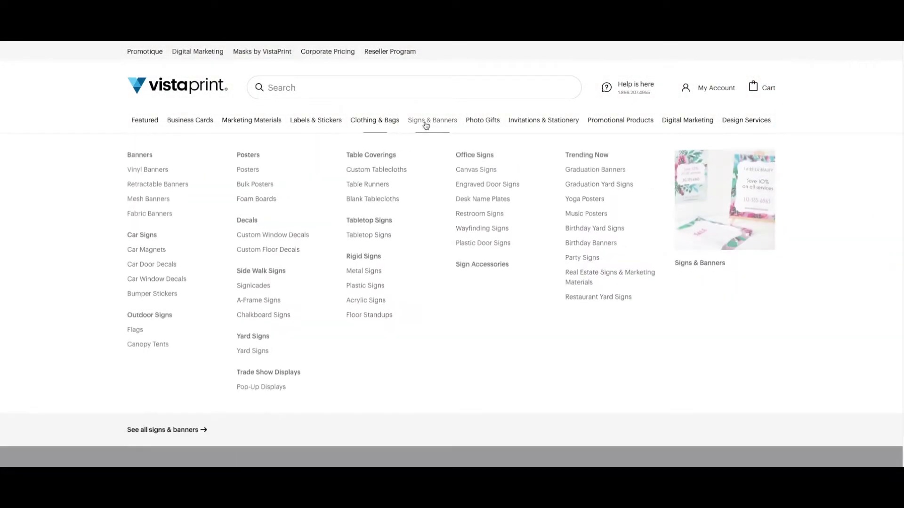
Switch to VistaPrint and open the Vinyl Banners product from the Signs & Banners category
click(426, 124)
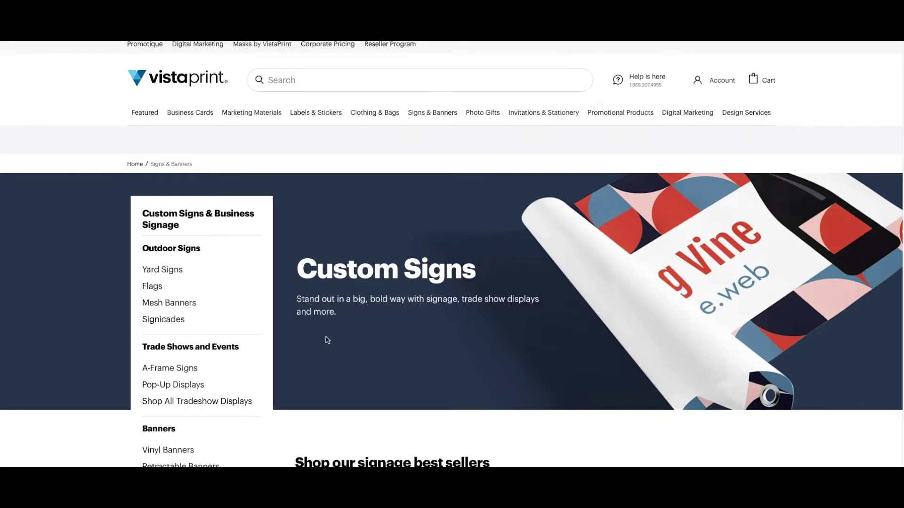
scroll(327, 341, down, 1)
click(173, 430)
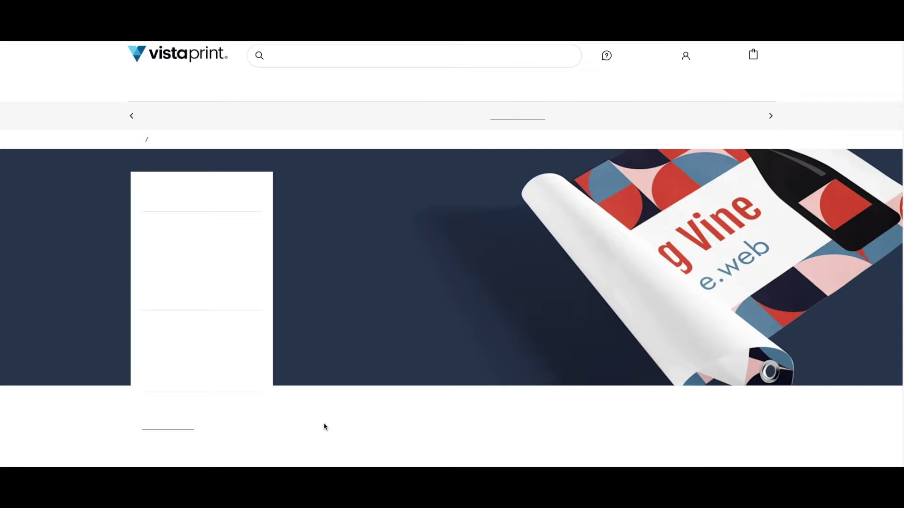
Configure a horizontal 1.7' x 3' indoor vinyl banner with no hanging option or reinforced edges, and choose to upload an own design
scroll(326, 427, down, 1)
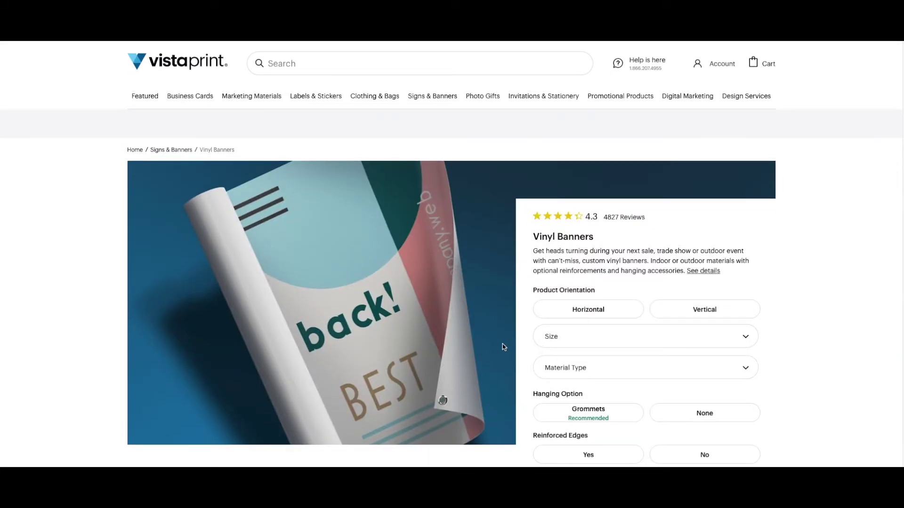
click(585, 320)
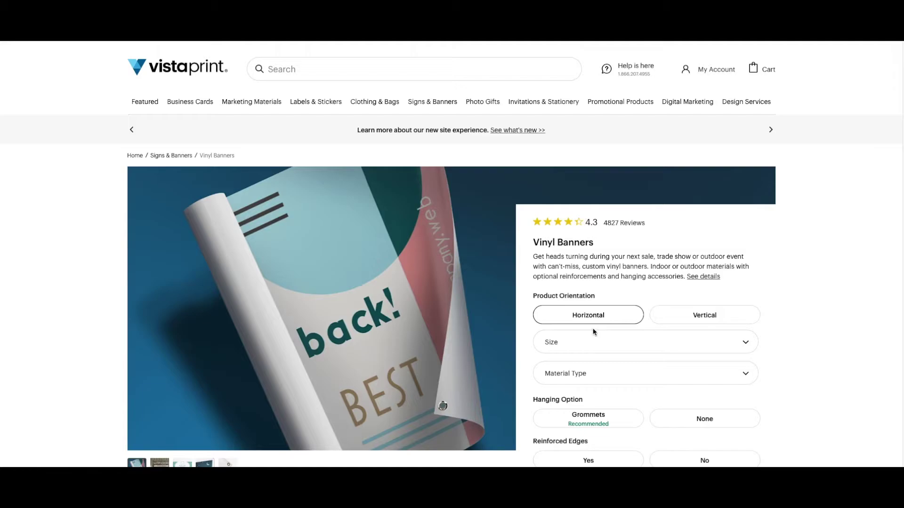
click(613, 350)
scroll(583, 348, down, 4)
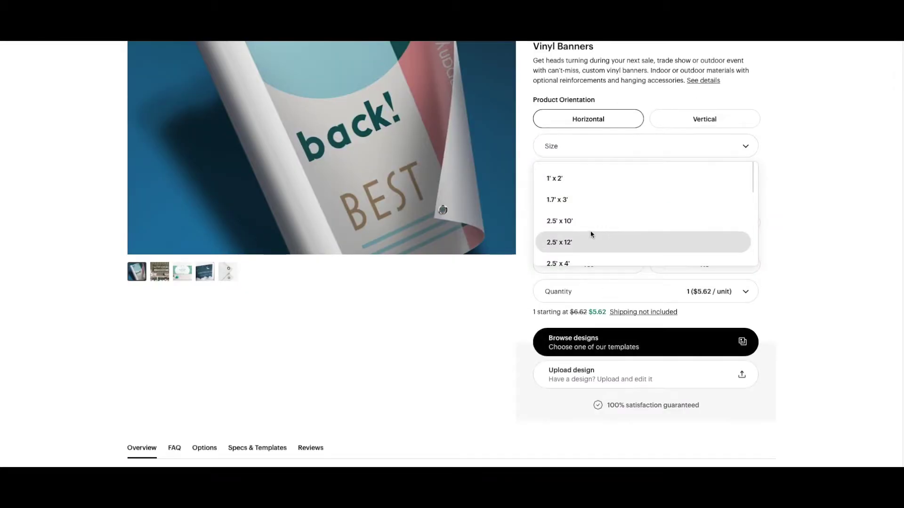
click(582, 206)
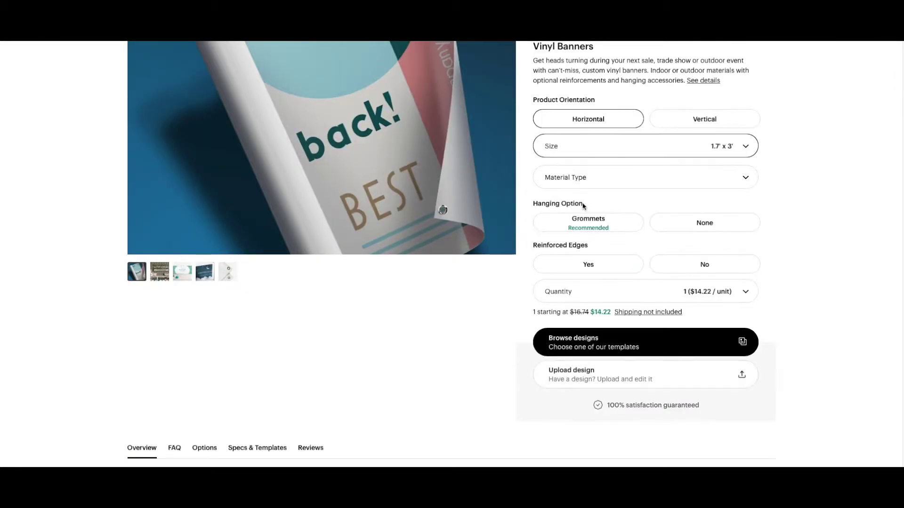
click(666, 222)
click(697, 261)
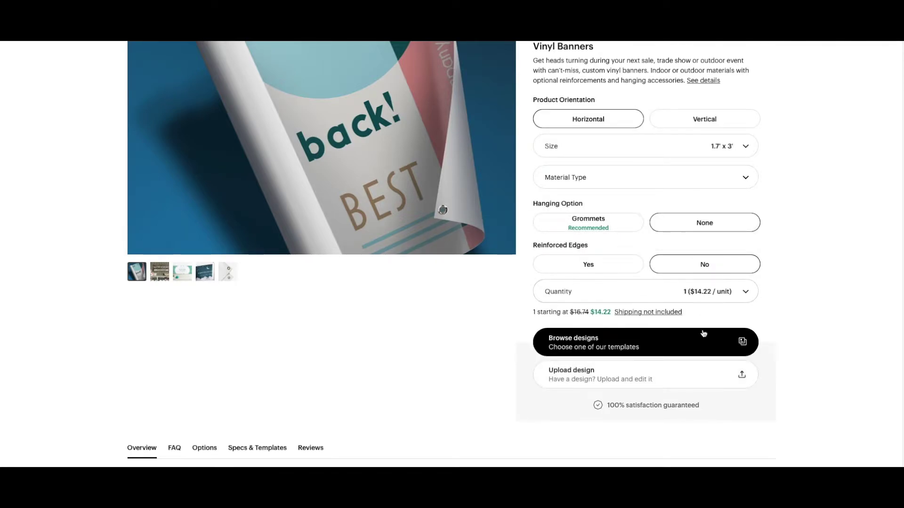
click(693, 379)
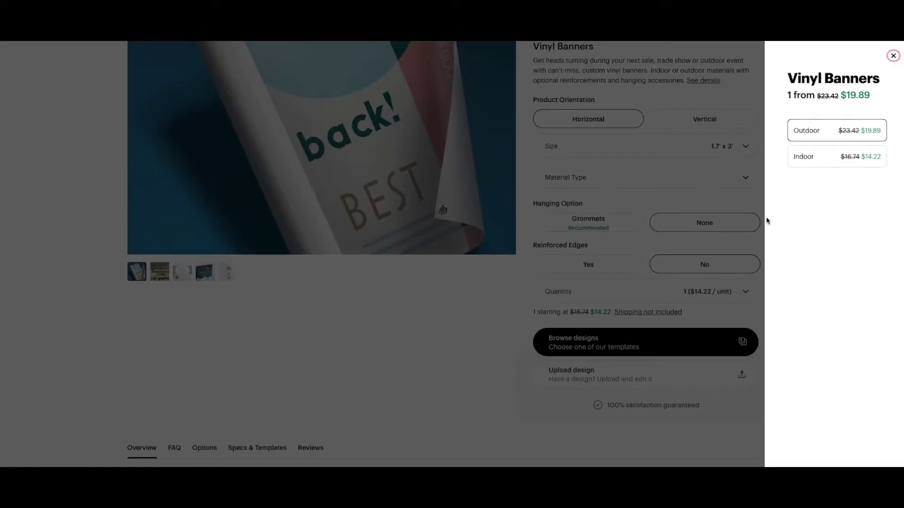
click(817, 161)
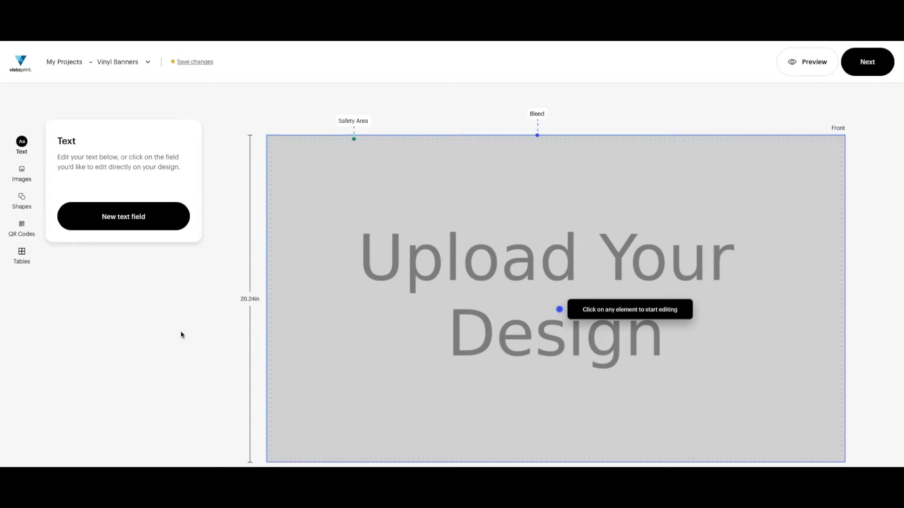
Upload Copy_of_Satisfaction-8-removebg-preview.png from the desktop as the banner's image
click(21, 173)
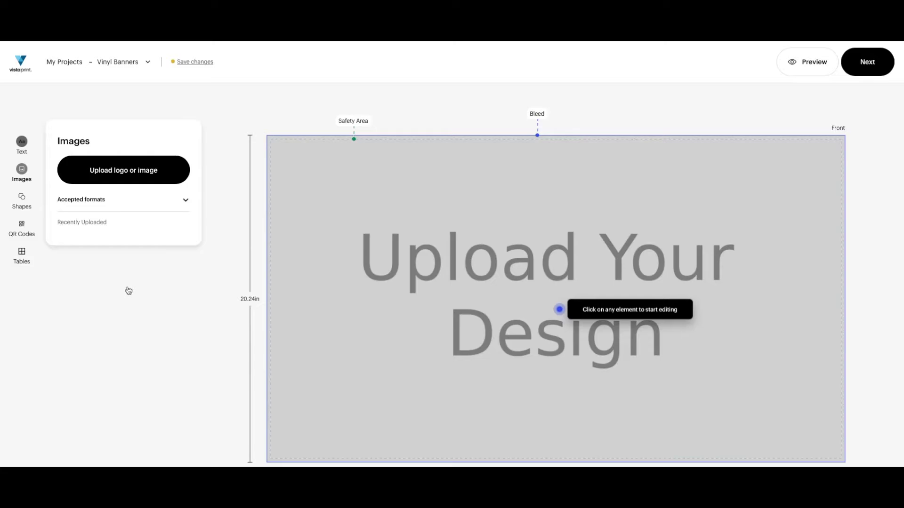
click(130, 171)
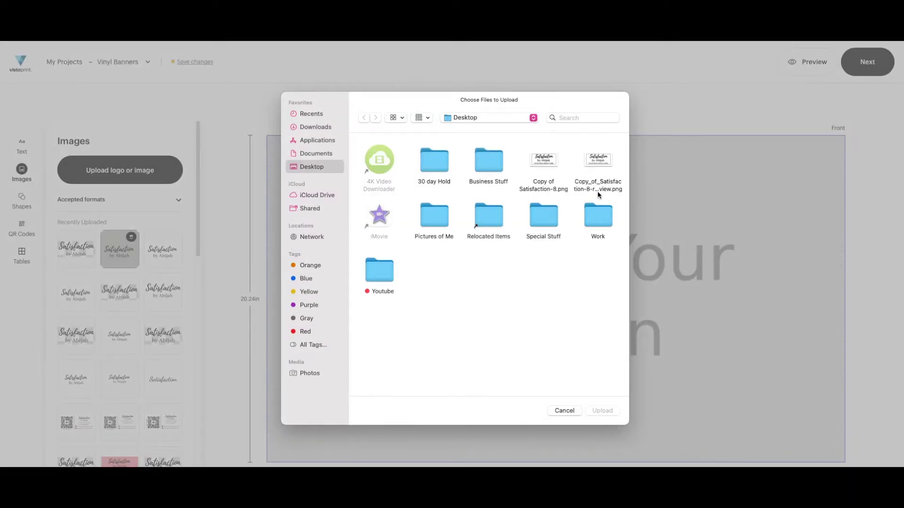
click(601, 161)
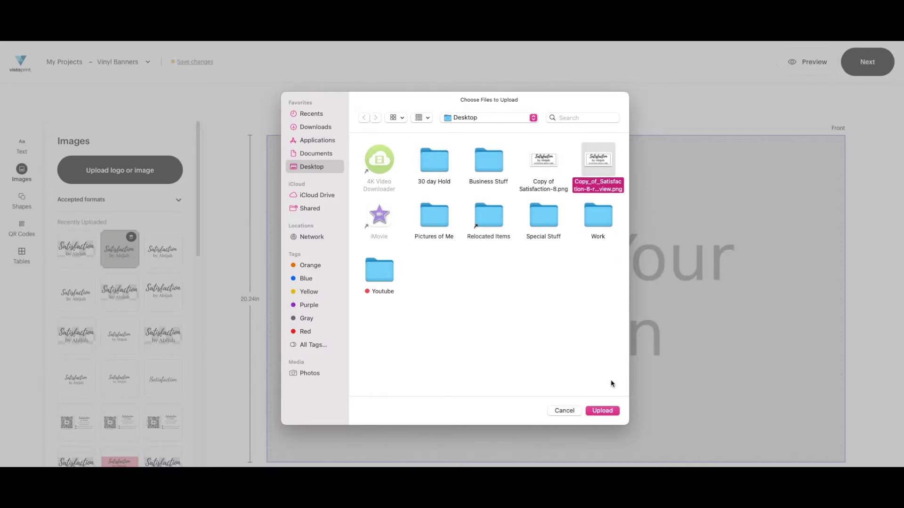
click(602, 411)
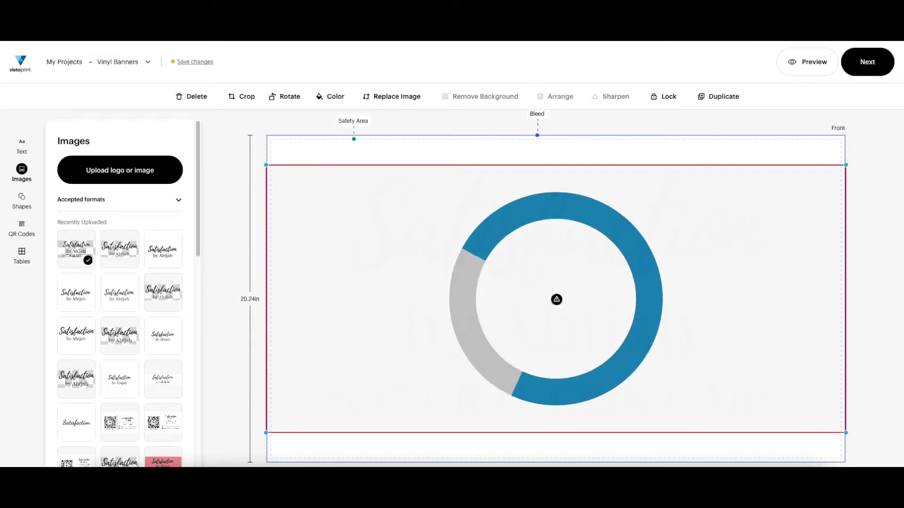
Preview the banner, then approve the design in the design review and continue with the order
click(795, 65)
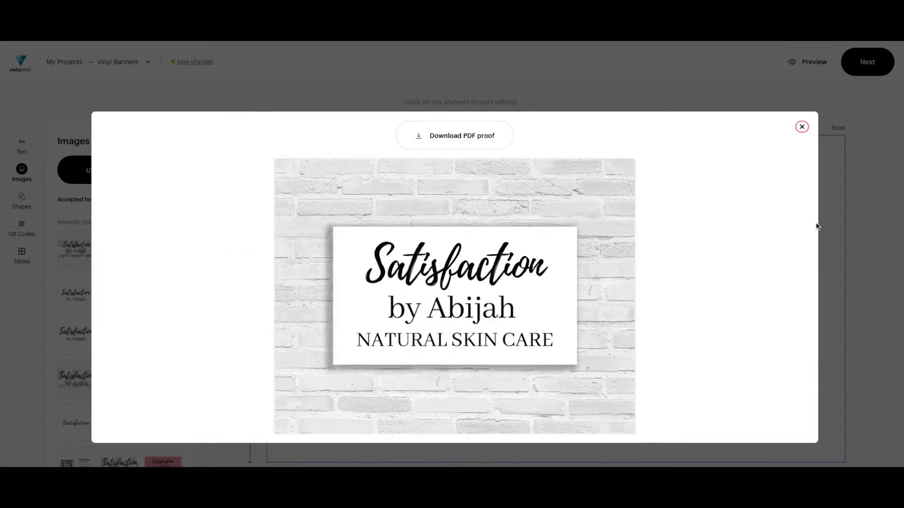
click(802, 127)
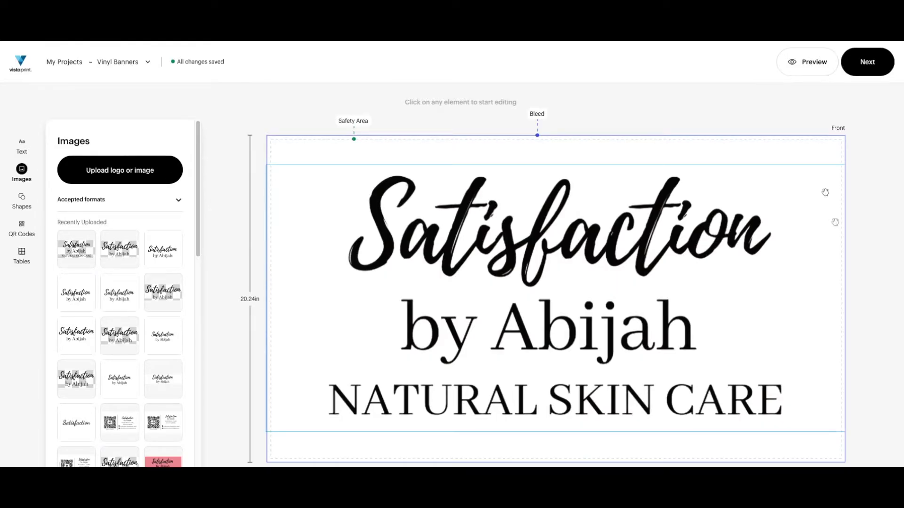
click(875, 70)
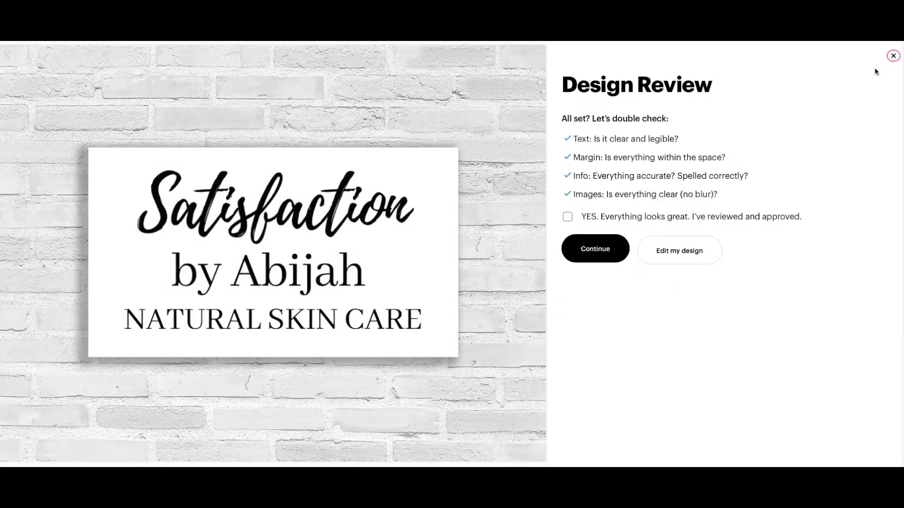
click(567, 216)
click(595, 249)
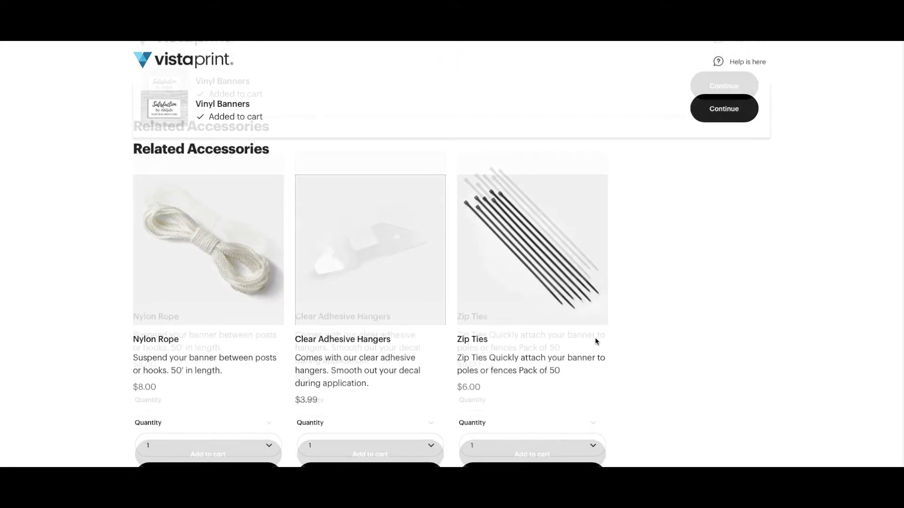
Review the related accessories and matching products, and continue to the cart without adding any of them
scroll(596, 342, down, 1)
scroll(595, 342, down, 1)
scroll(595, 341, up, 2)
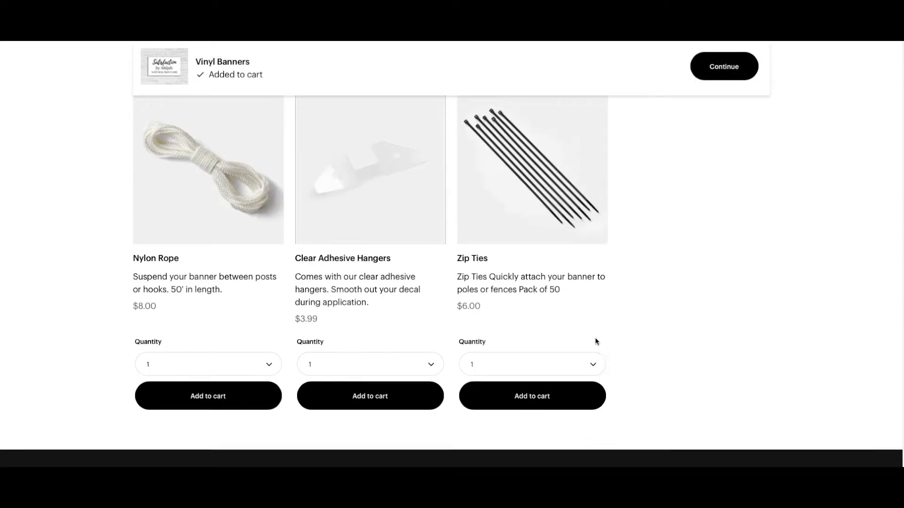
click(720, 114)
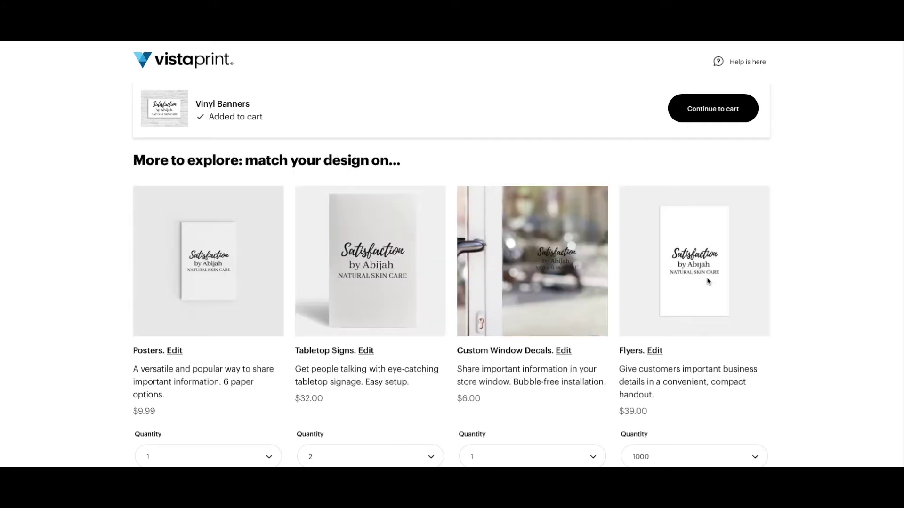
scroll(707, 282, down, 2)
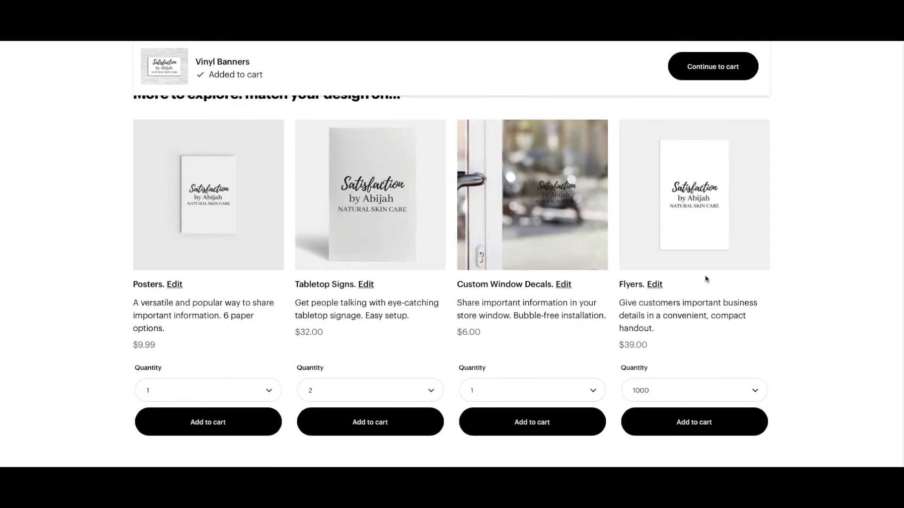
click(714, 82)
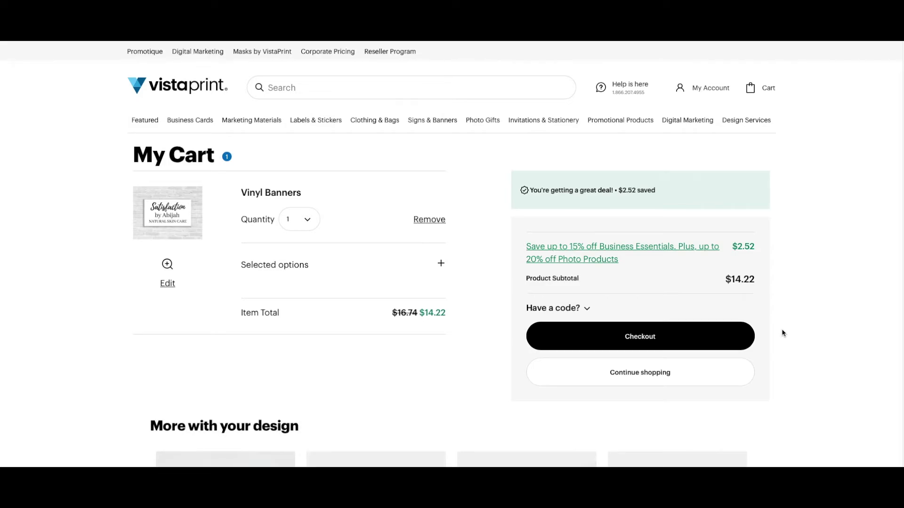
Apply the promo code FIRSTORDER to the cart and proceed to checkout
text(Fl)
text(R)
key(BackSpace)
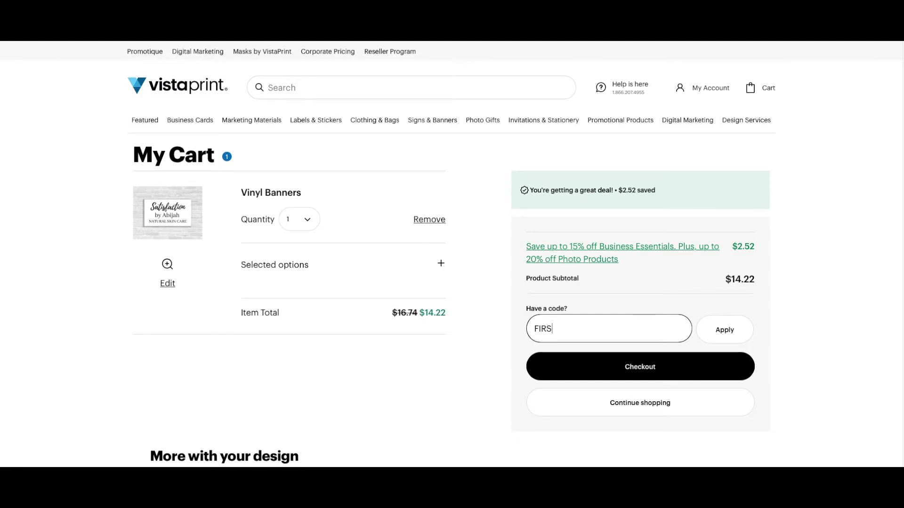
text(STORDER)
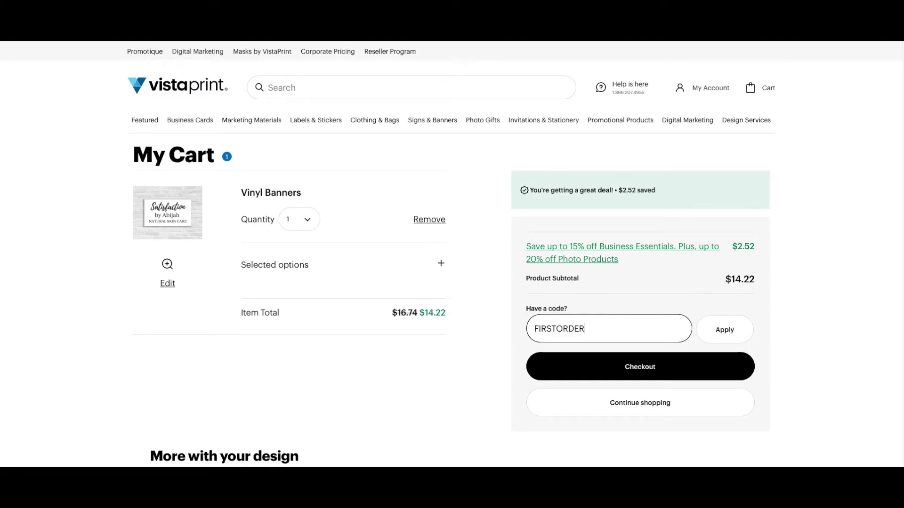
click(716, 337)
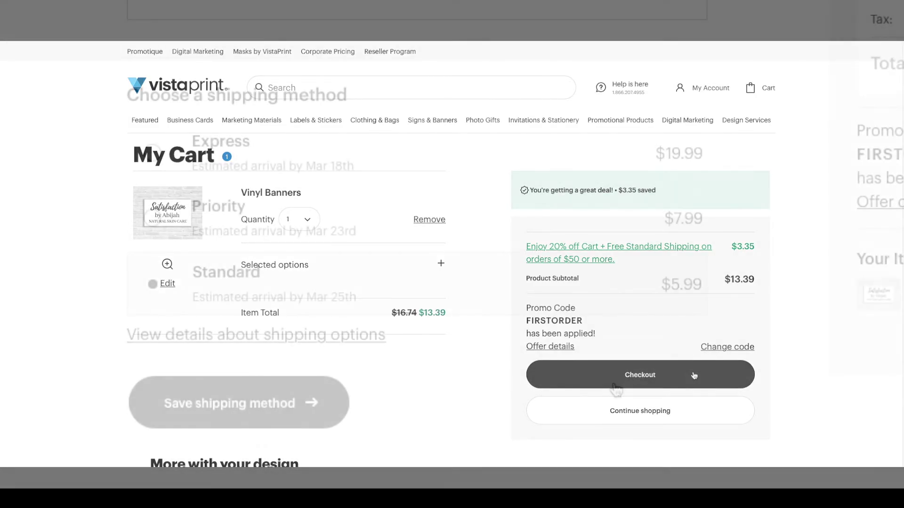
click(694, 375)
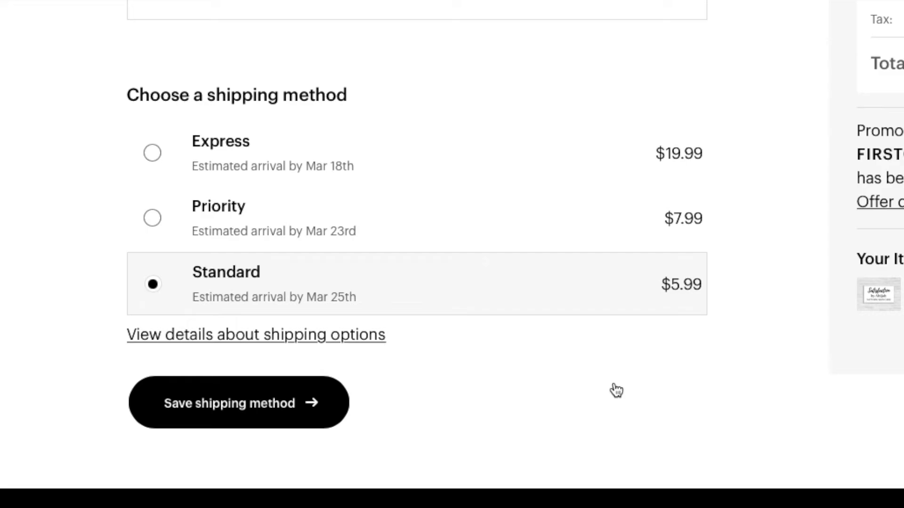